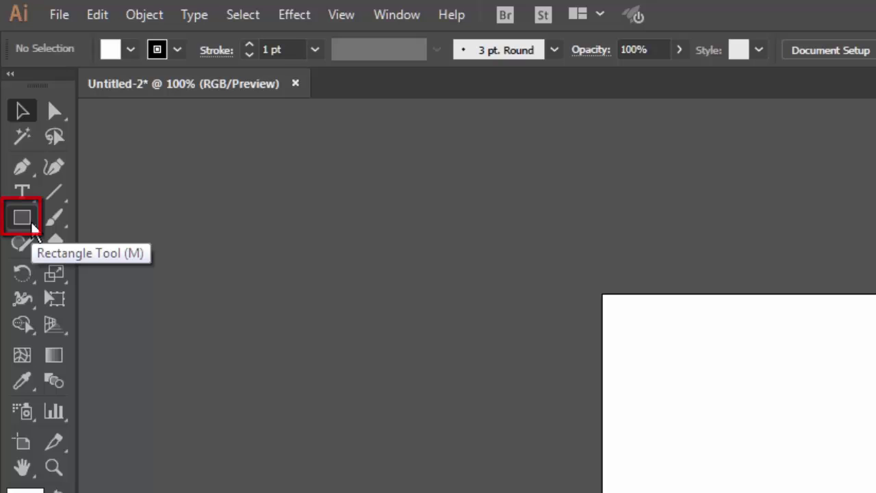
# Step: Draw a rectangle about 199 by 162 px and, to its right, a square about 173 px wide on the artboard
pyautogui.click(32, 224)
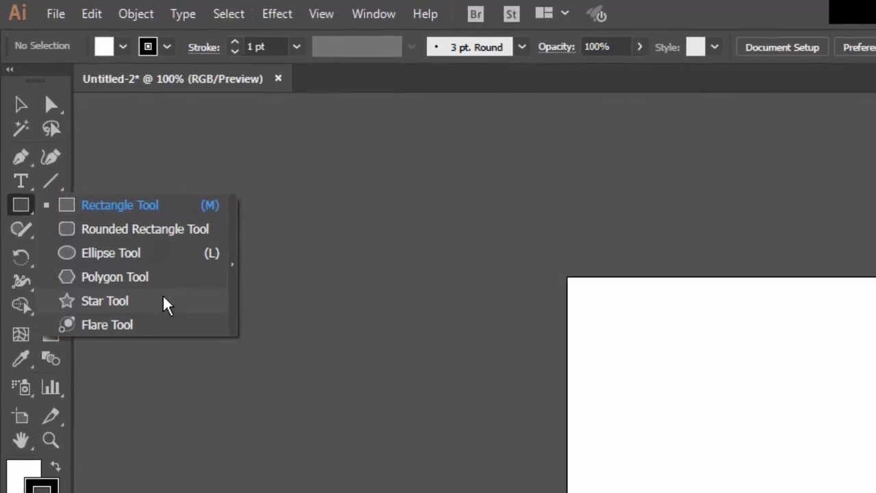
pyautogui.click(167, 210)
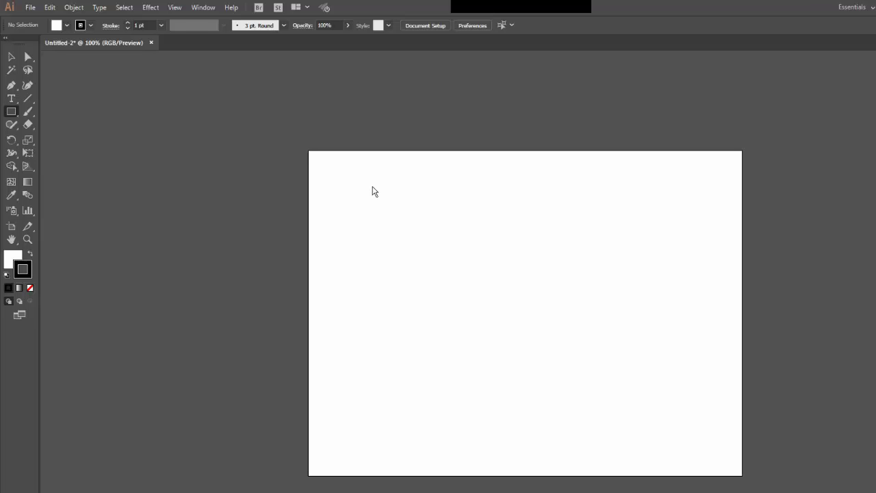
pyautogui.moveTo(373, 187); pyautogui.dragTo(481, 279)
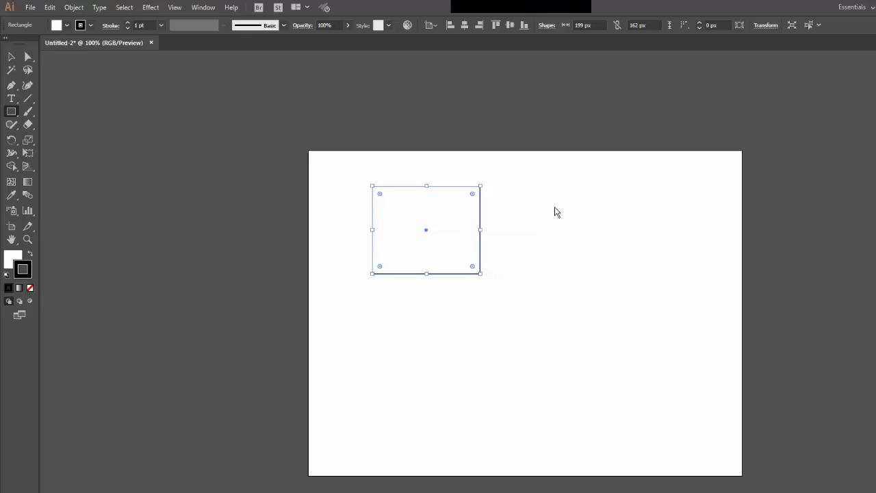
pyautogui.moveTo(554, 208); pyautogui.dragTo(650, 286)
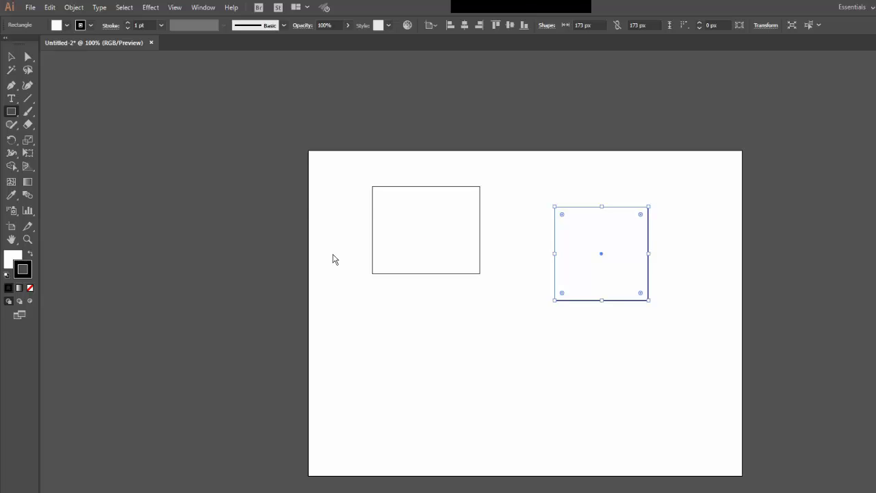
# Step: Draw a flat ellipse below the rectangle and a circle about 173 px across below the square
pyautogui.click(12, 111)
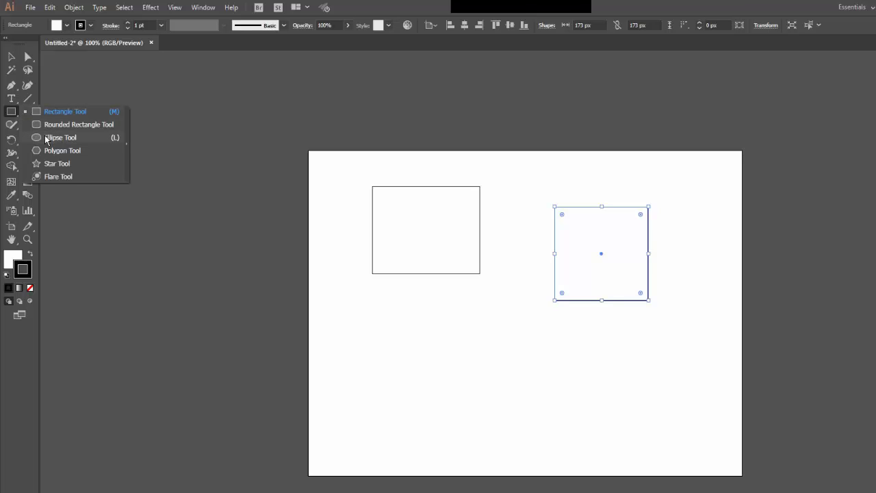
pyautogui.press('Escape')
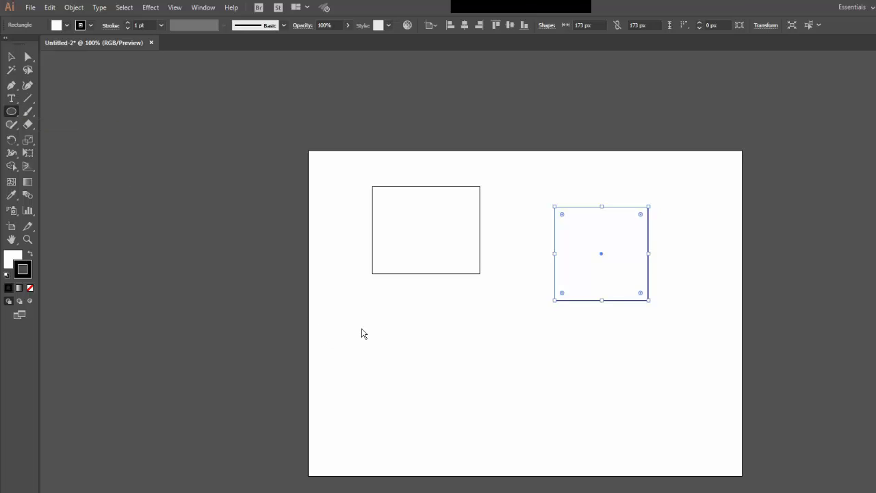
pyautogui.moveTo(362, 328); pyautogui.dragTo(458, 358)
pyautogui.moveTo(555, 343); pyautogui.dragTo(649, 420)
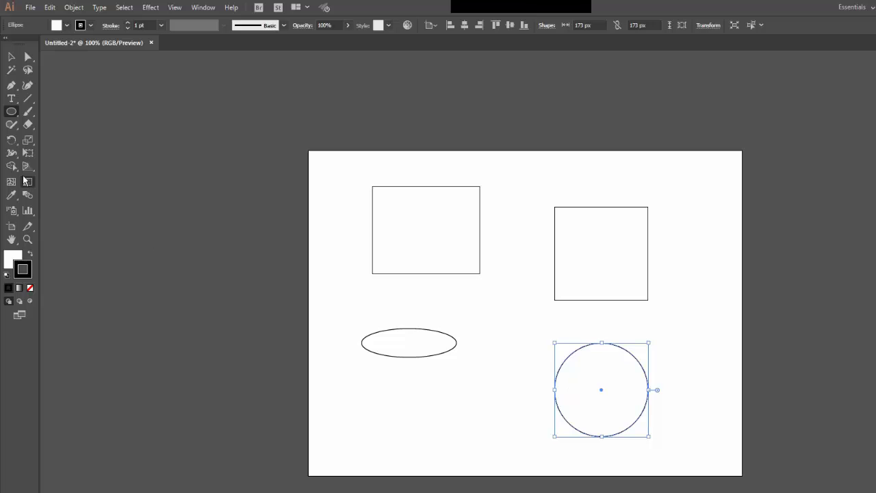
# Step: Create a 3-sided polygon with a 200 px radius beside the artboard, then draw two smaller triangles along the artboard's right edge
pyautogui.click(14, 115)
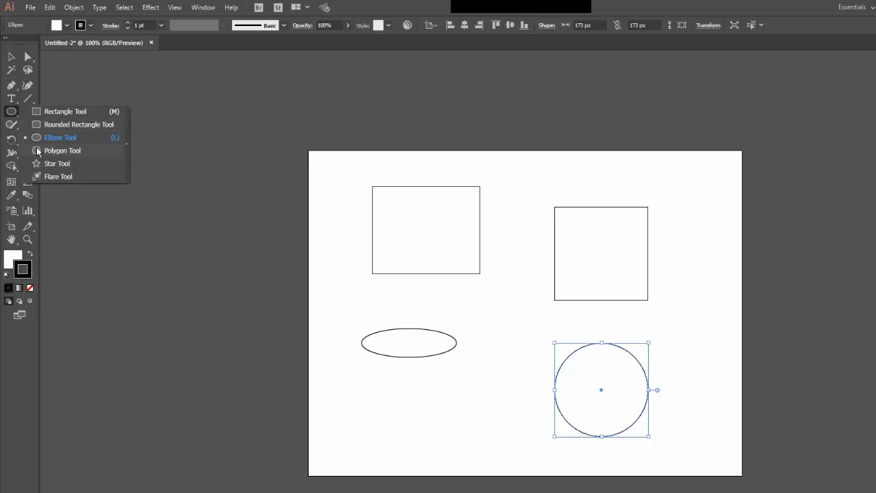
pyautogui.click(37, 149)
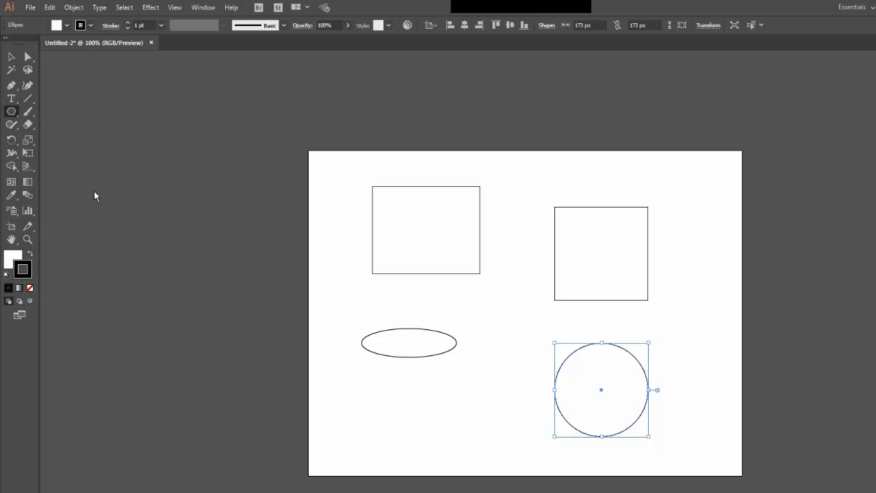
pyautogui.click(246, 307)
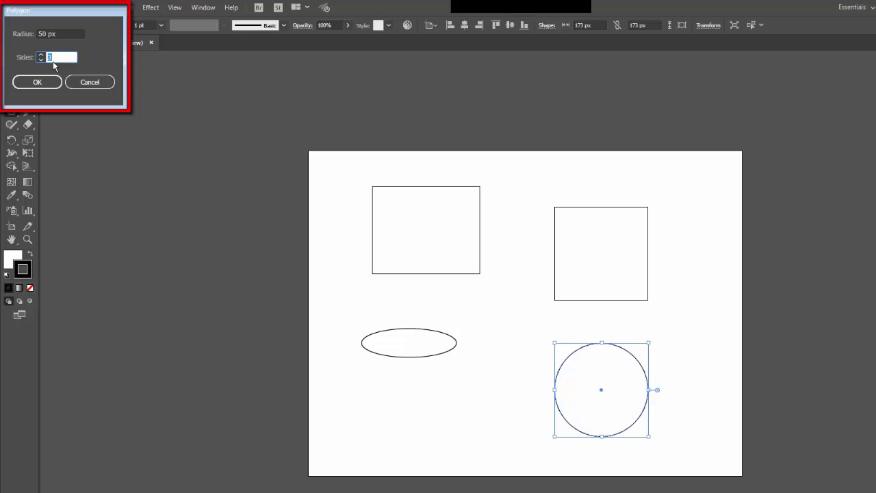
pyautogui.doubleClick(44, 34)
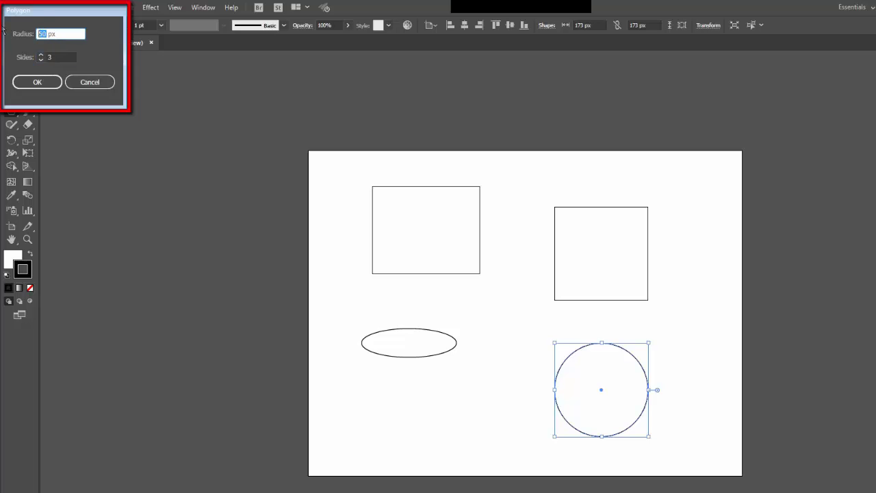
pyautogui.write('200')
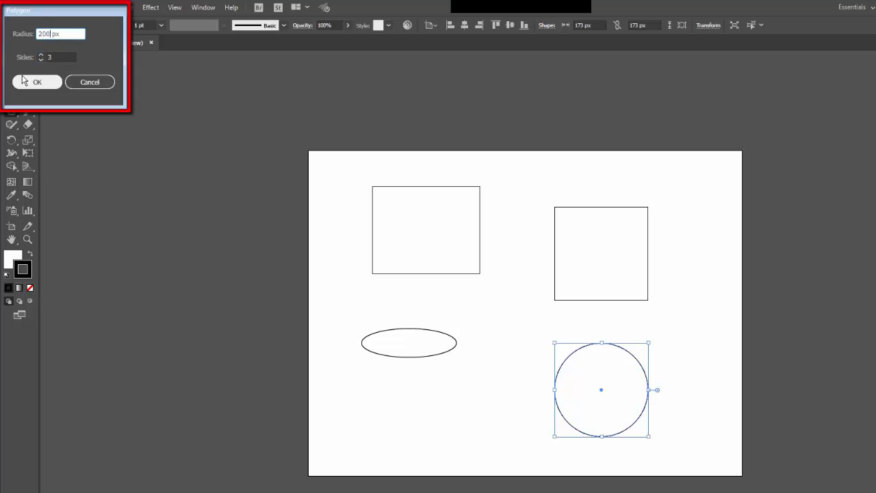
pyautogui.click(23, 82)
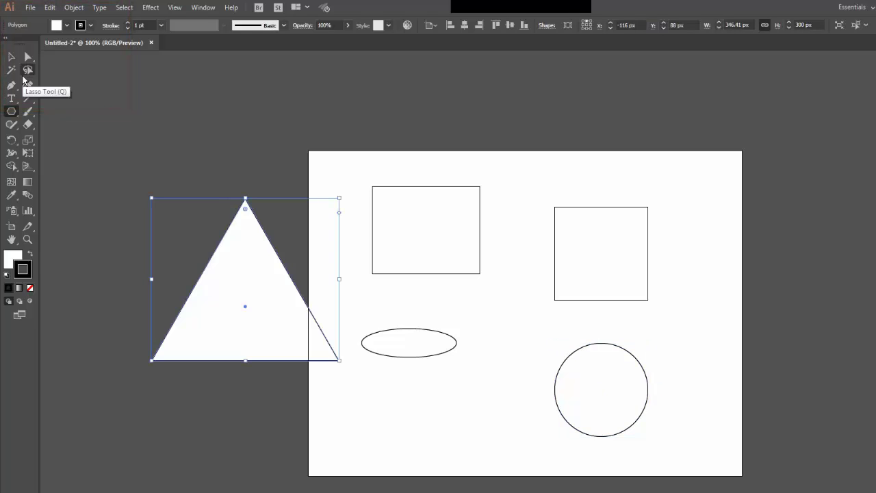
pyautogui.moveTo(693, 238); pyautogui.dragTo(750, 286)
pyautogui.moveTo(696, 323); pyautogui.dragTo(728, 362)
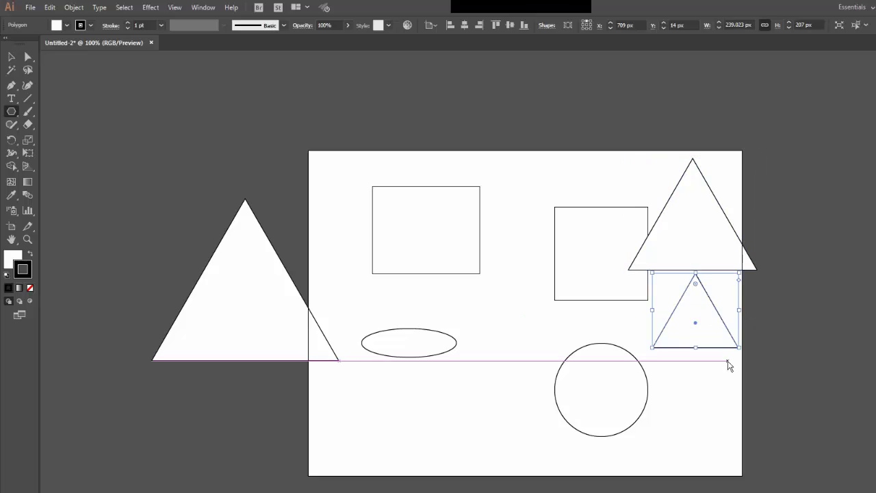
# Step: Create a 6-sided polygon with a 92 px radius outside the artboard, above and left of the large triangle
pyautogui.click(13, 111)
pyautogui.click(15, 110)
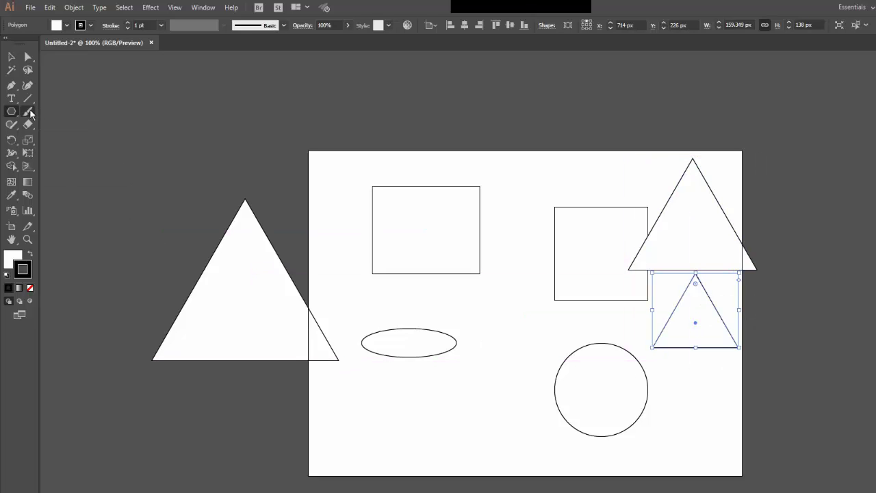
pyautogui.click(105, 113)
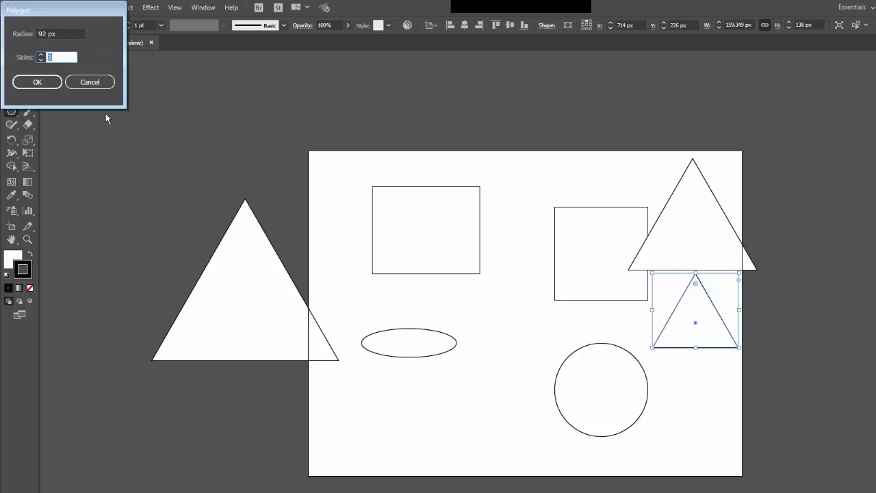
pyautogui.write('6')
pyautogui.press('Return')
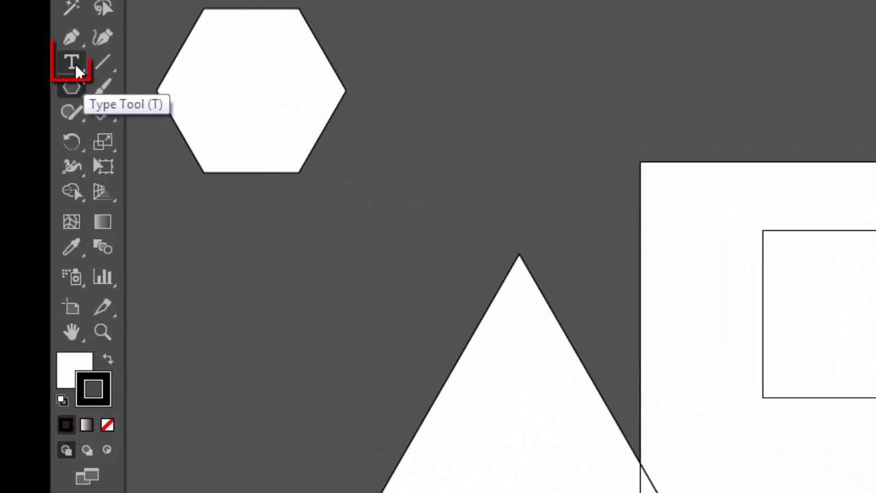
# Step: Delete all the drawn shapes to clear the document
pyautogui.click(74, 63)
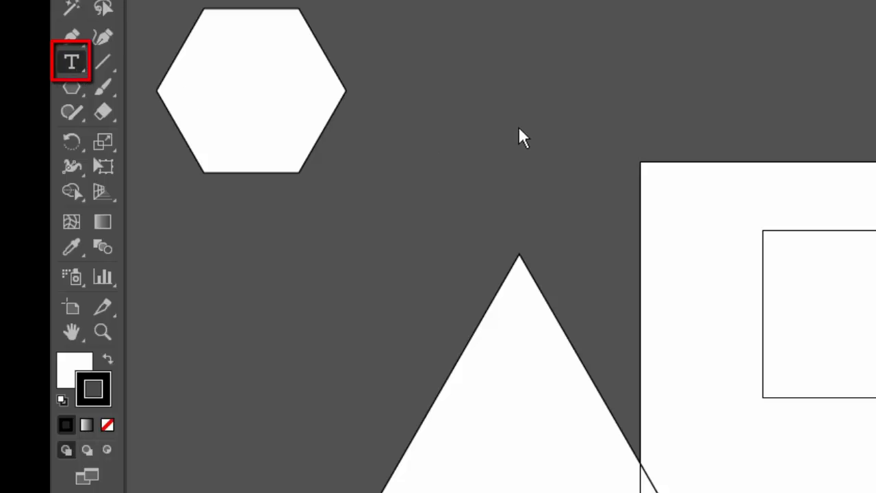
pyautogui.hotkey('ctrl', 'a')
pyautogui.press('Delete')
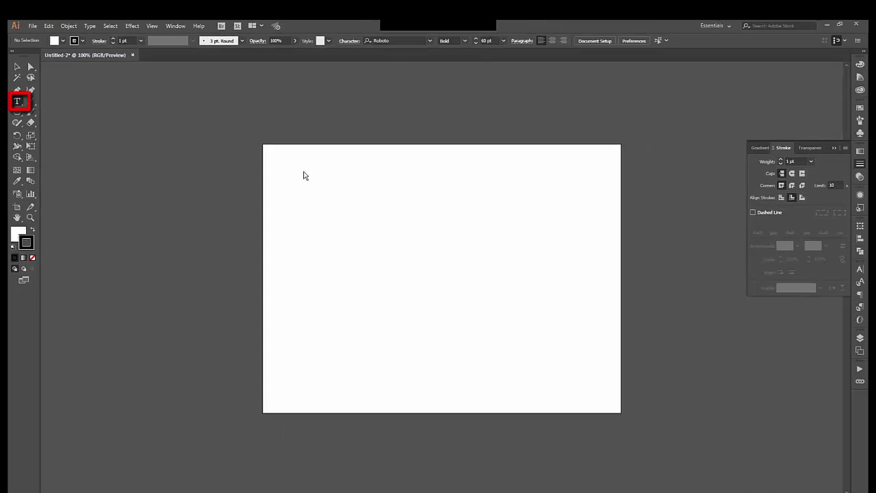
# Step: Add the point text "Anything I want" near the artboard's upper-left corner
pyautogui.click(304, 175)
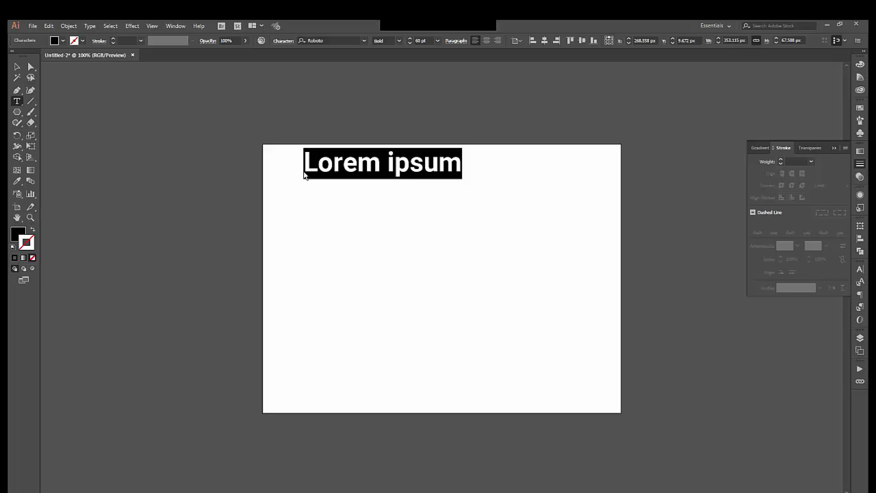
pyautogui.write('Anything I want')
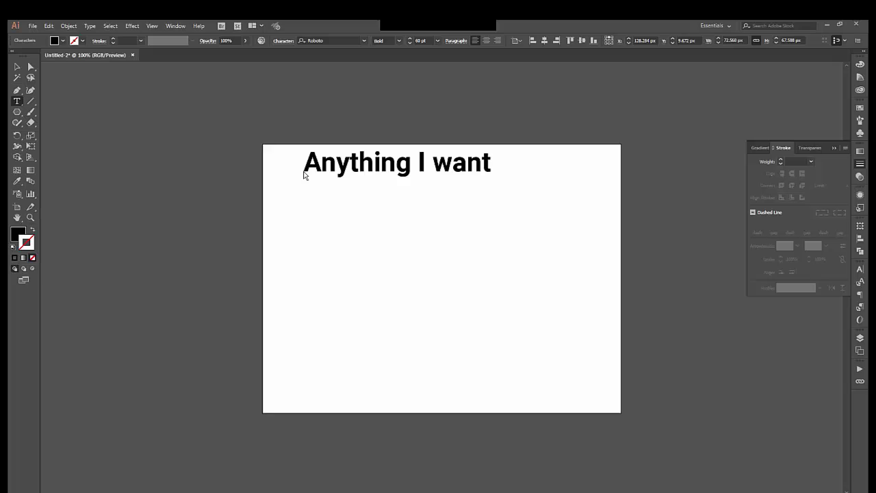
pyautogui.press('Return')
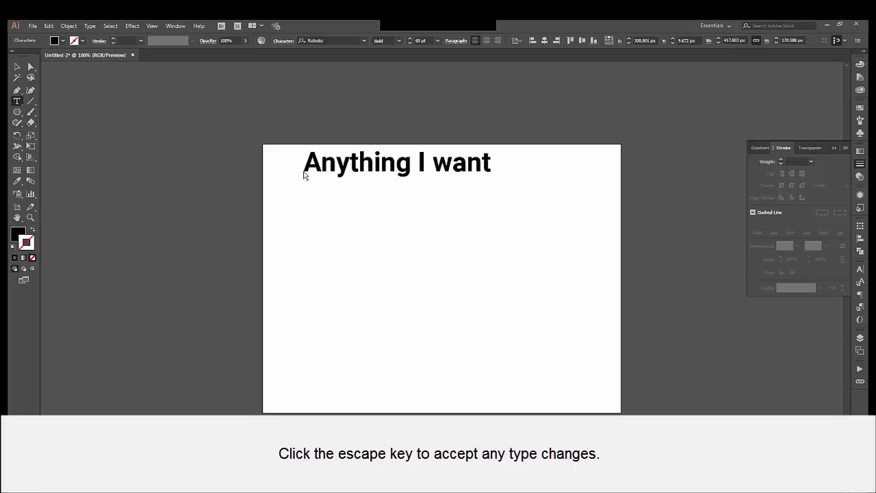
pyautogui.press('BackSpace')
pyautogui.press('Escape')
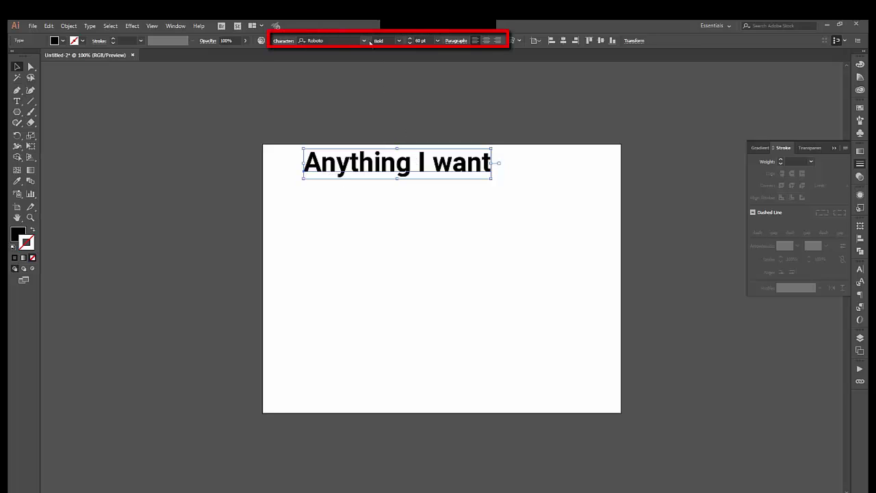
# Step: Format the text in Replica Pro Regular at 48 pt, keeping it left-aligned after trying centre alignment
pyautogui.click(363, 40)
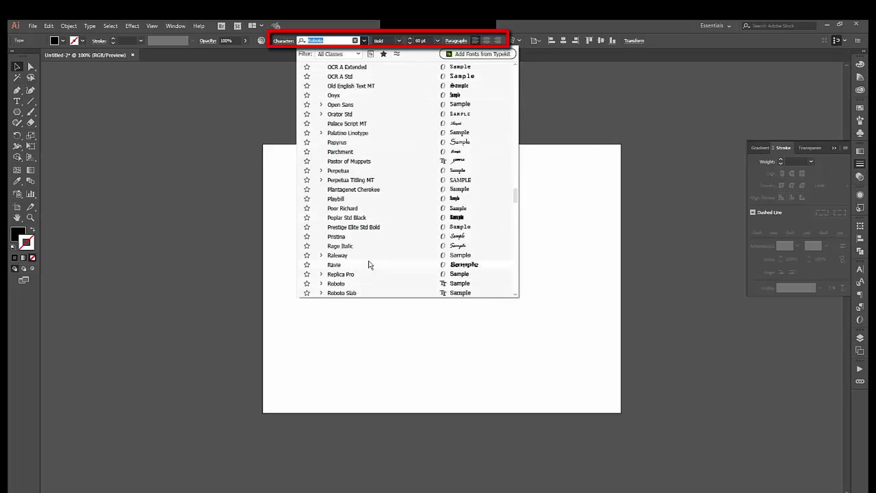
pyautogui.click(365, 281)
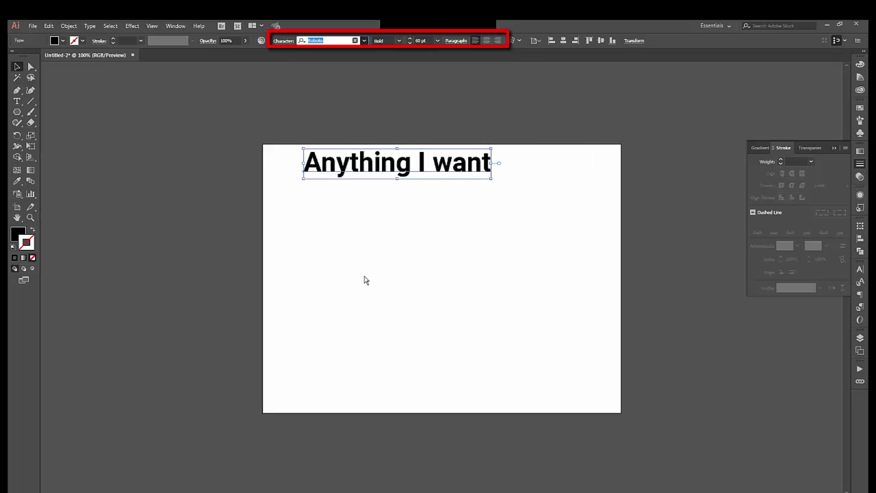
pyautogui.press('Up')
pyautogui.click(399, 41)
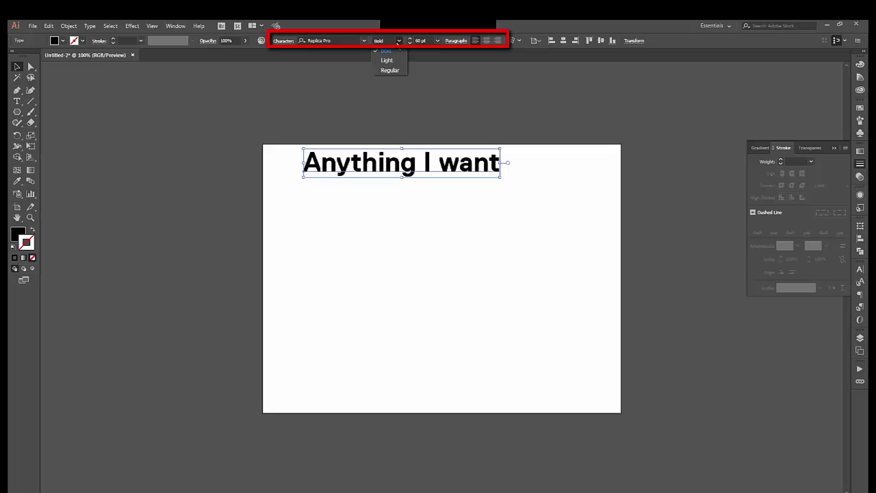
pyautogui.click(397, 68)
pyautogui.click(438, 41)
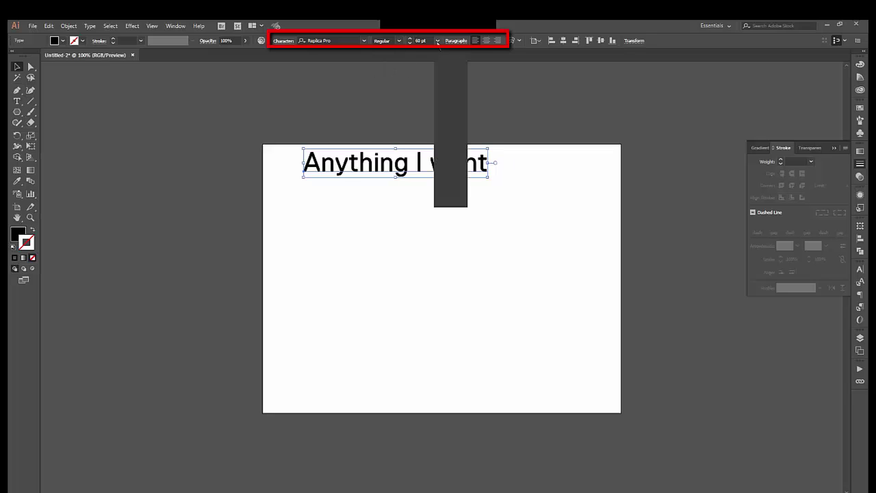
pyautogui.click(455, 182)
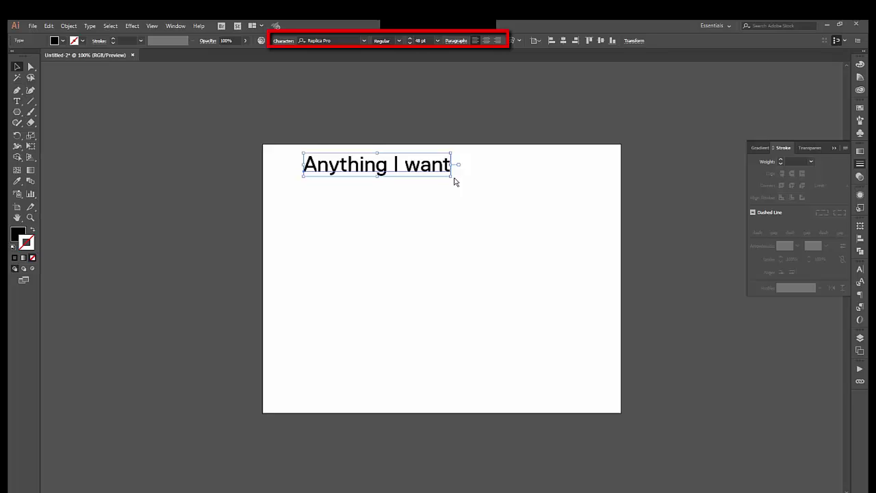
pyautogui.click(486, 41)
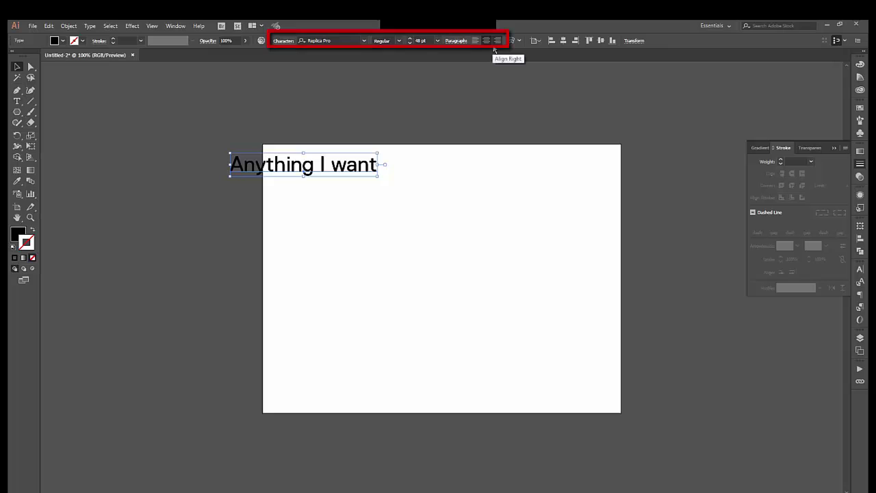
pyautogui.click(476, 40)
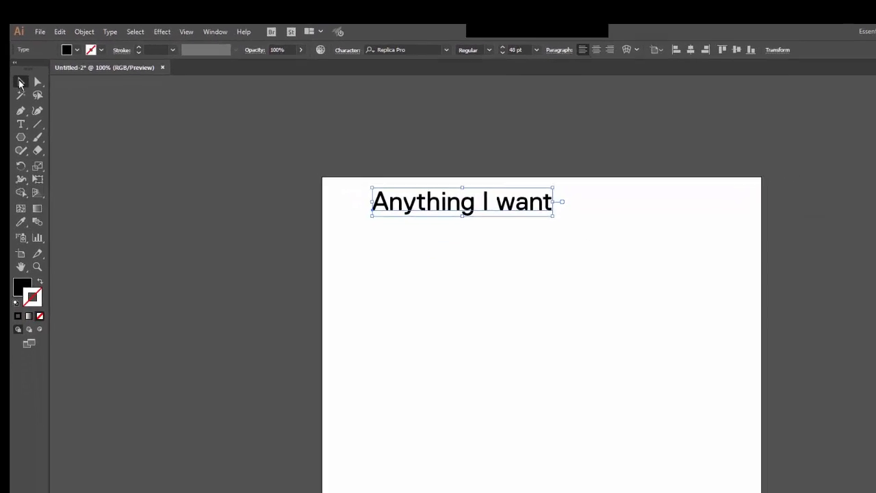
# Step: Draw a square about 163 px wide below and to the right of the text
pyautogui.click(17, 113)
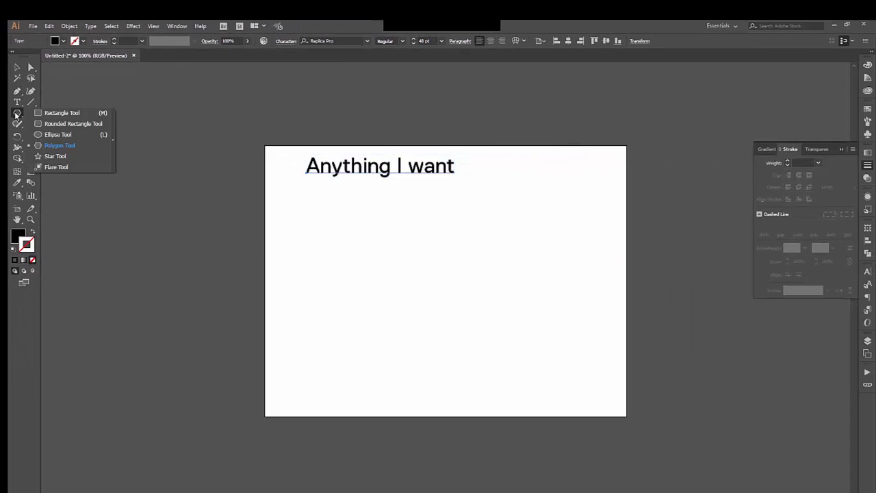
pyautogui.click(62, 112)
pyautogui.moveTo(452, 263); pyautogui.dragTo(526, 336)
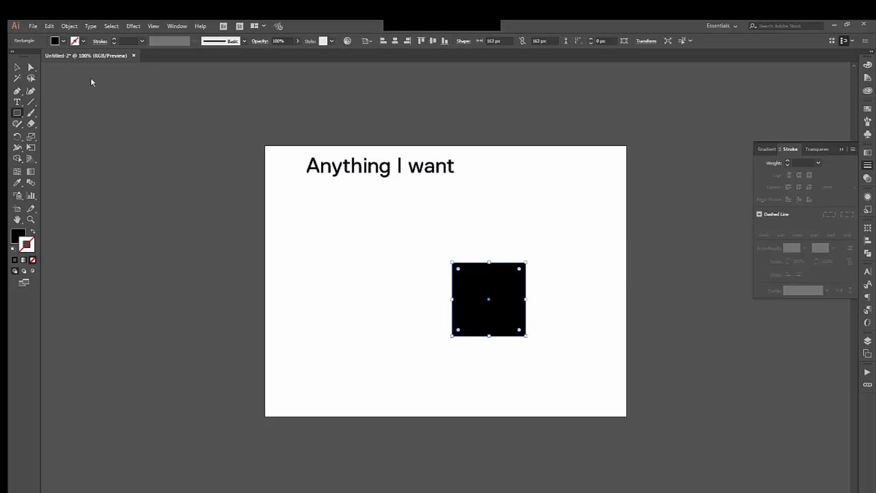
# Step: Move the text down to the artboard's left middle and the black square up toward its upper-right corner
pyautogui.click(19, 70)
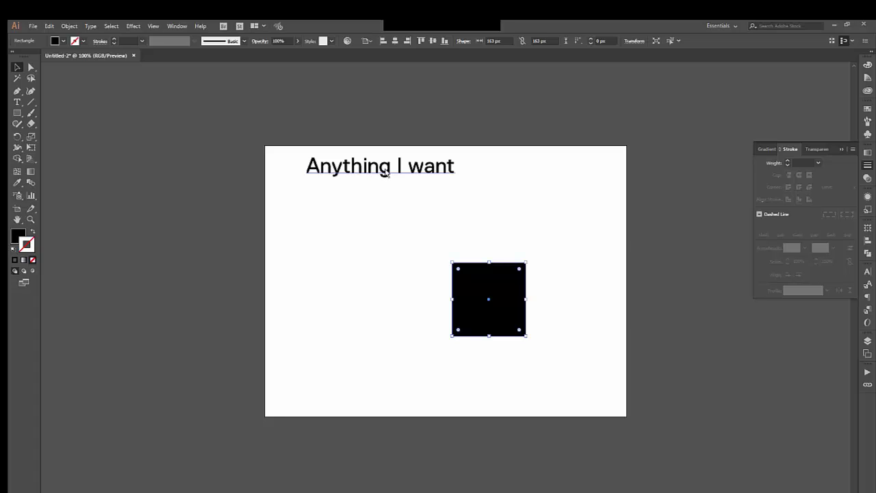
pyautogui.moveTo(387, 172); pyautogui.dragTo(361, 290)
pyautogui.moveTo(480, 298); pyautogui.dragTo(547, 216)
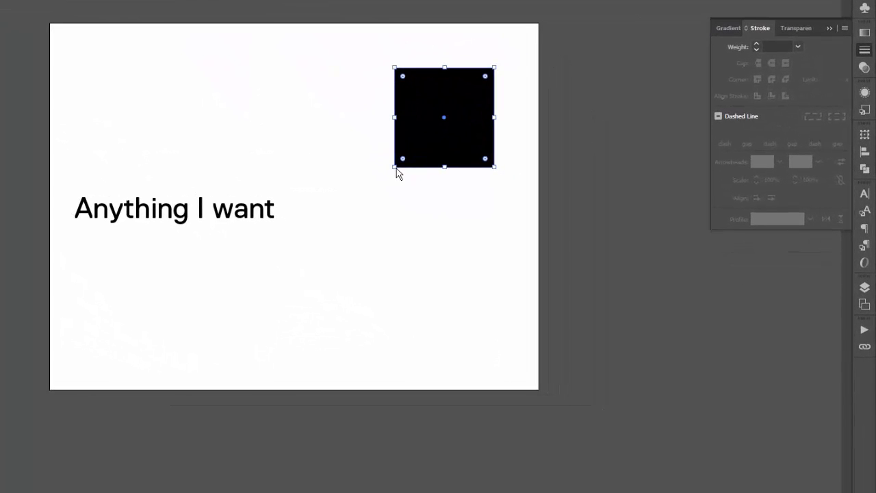
# Step: Stretch the black square into a tall rectangle by moving its lower-left corner to about X 441 px, Y 570 px
pyautogui.moveTo(396, 166); pyautogui.dragTo(320, 377)
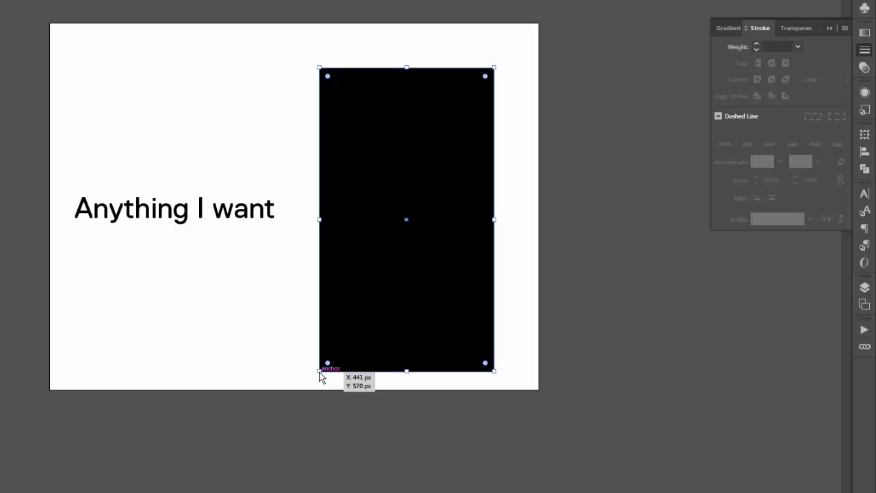
# Step: Try to resize the text "Anything I want" from its lower-right corner
pyautogui.click(229, 218)
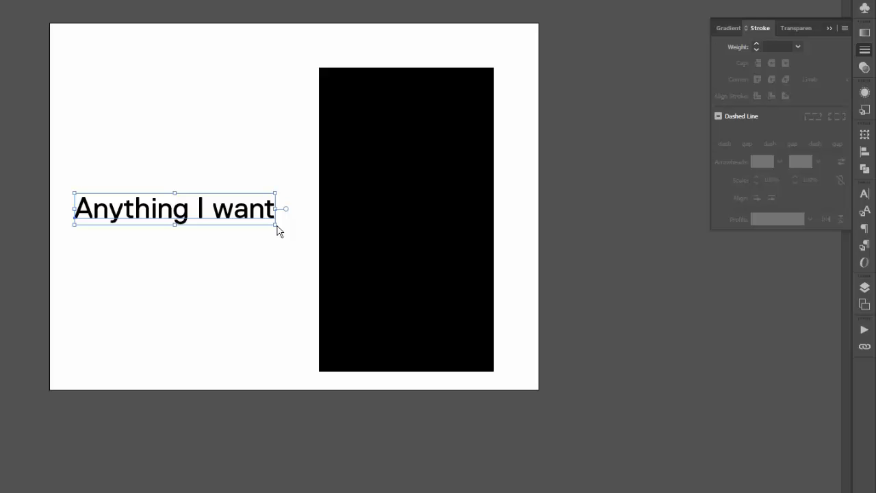
pyautogui.moveTo(277, 226)
pyautogui.mouseDown()
pyautogui.moveTo(172, 204)
pyautogui.moveTo(280, 230)
pyautogui.moveTo(214, 216)
pyautogui.moveTo(241, 366)
pyautogui.moveTo(274, 225)
pyautogui.mouseUp()
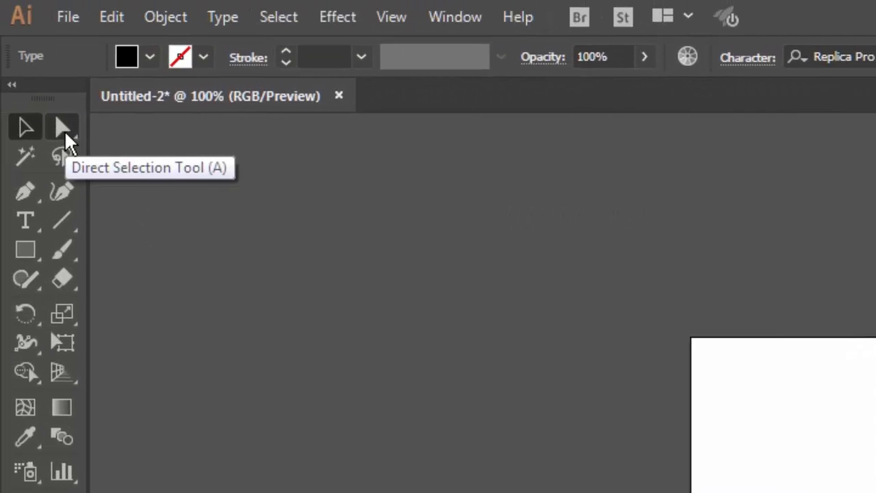
# Step: Move only the black rectangle's upper-right anchor point inward and down to about X 561 px, Y 368 px with Direct Selection
pyautogui.click(65, 131)
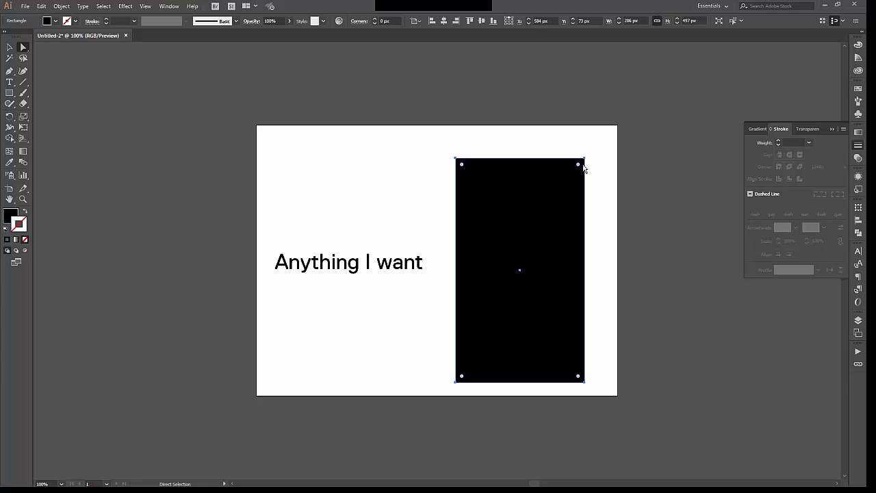
pyautogui.click(585, 159)
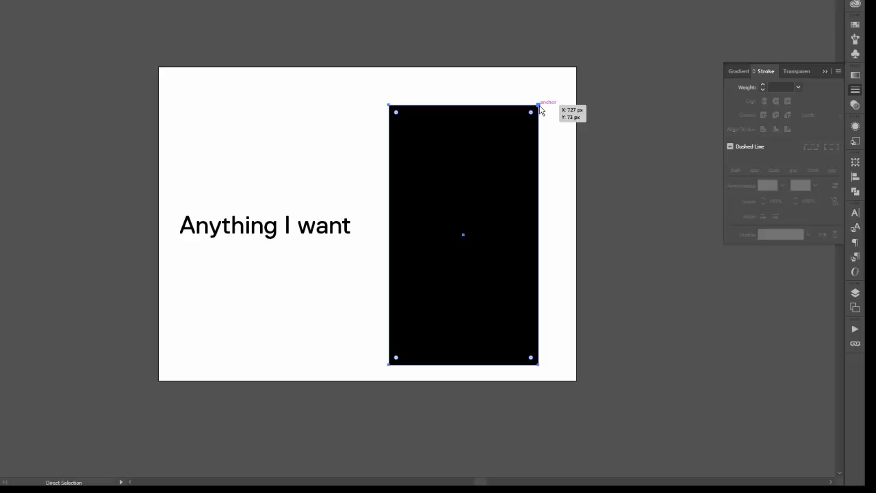
pyautogui.click(539, 106)
pyautogui.click(539, 106)
pyautogui.moveTo(539, 106); pyautogui.dragTo(452, 260)
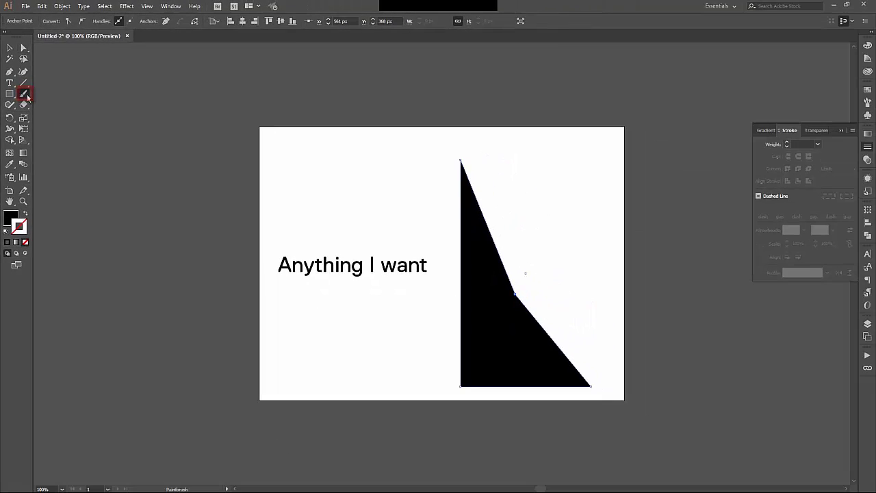
# Step: Paint a long wavy Paintbrush stroke across the upper part of the artboard, passing above the black shape
pyautogui.click(65, 180)
pyautogui.moveTo(284, 161)
pyautogui.mouseDown()
pyautogui.moveTo(337, 199)
pyautogui.moveTo(399, 159)
pyautogui.moveTo(457, 141)
pyautogui.moveTo(500, 160)
pyautogui.moveTo(530, 189)
pyautogui.moveTo(590, 198)
pyautogui.mouseUp()
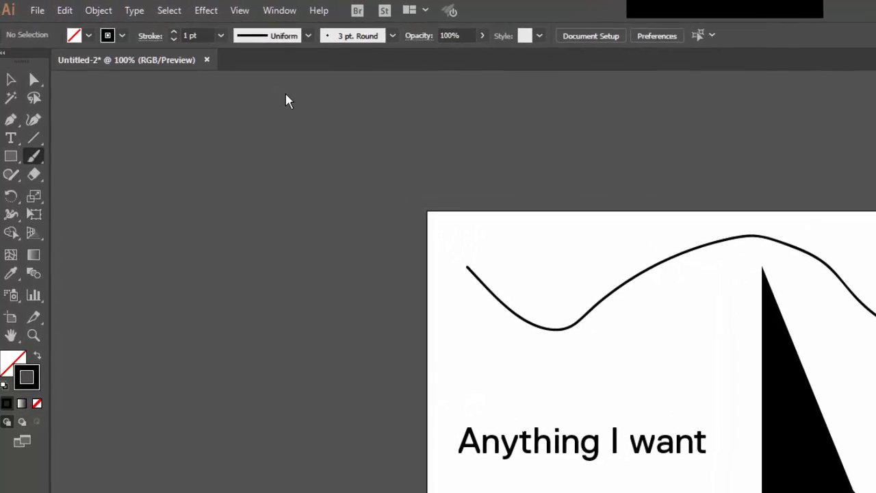
# Step: Switch the Paintbrush to the rough-edged art brush and paint a shorter wavy stroke between the first stroke and the text
pyautogui.click(308, 35)
pyautogui.click(308, 36)
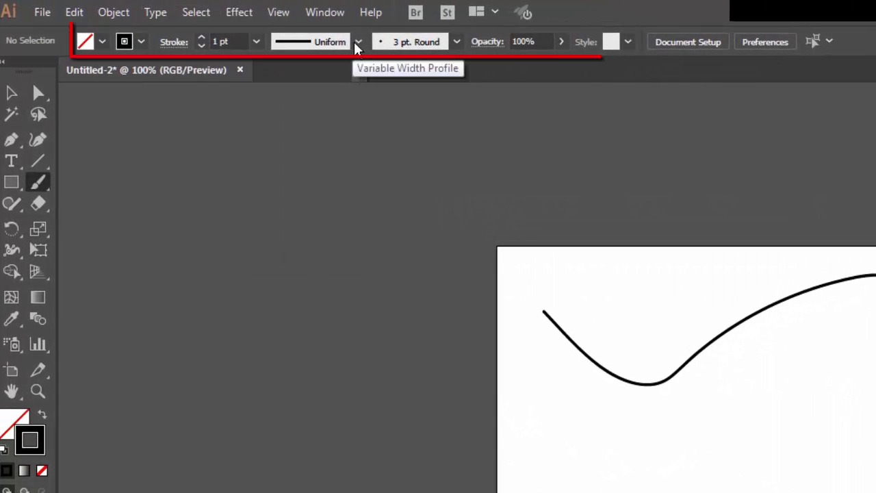
pyautogui.click(459, 41)
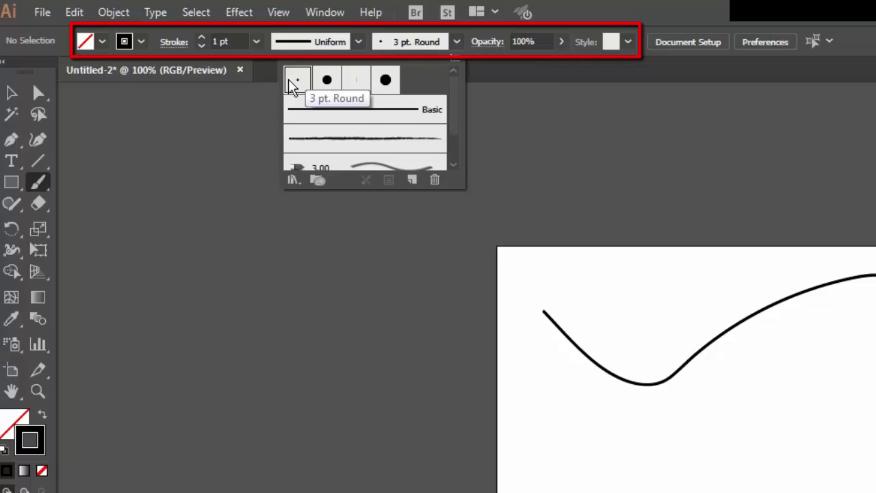
pyautogui.scroll(-2, 452, 171)
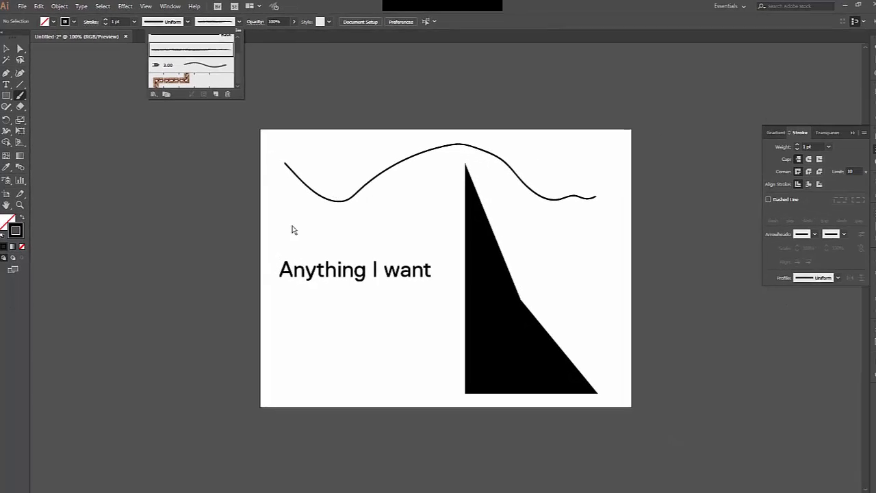
pyautogui.click(294, 229)
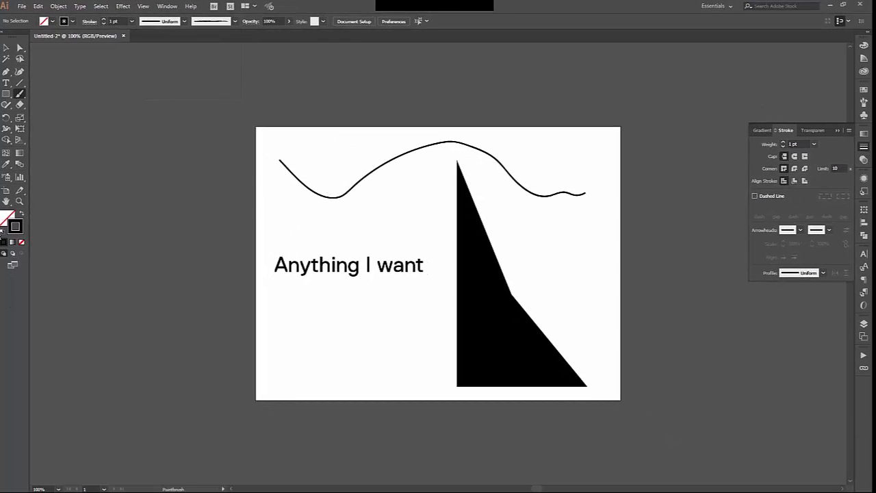
pyautogui.click(21, 213)
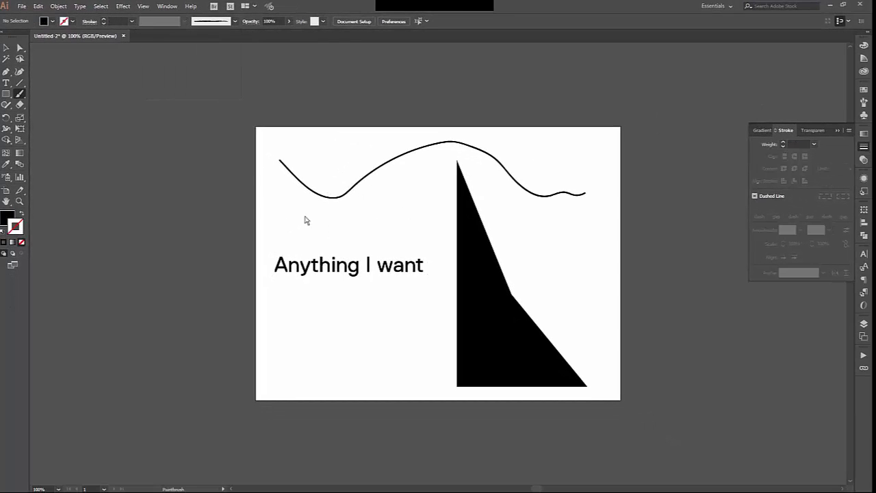
pyautogui.moveTo(295, 221); pyautogui.dragTo(414, 208)
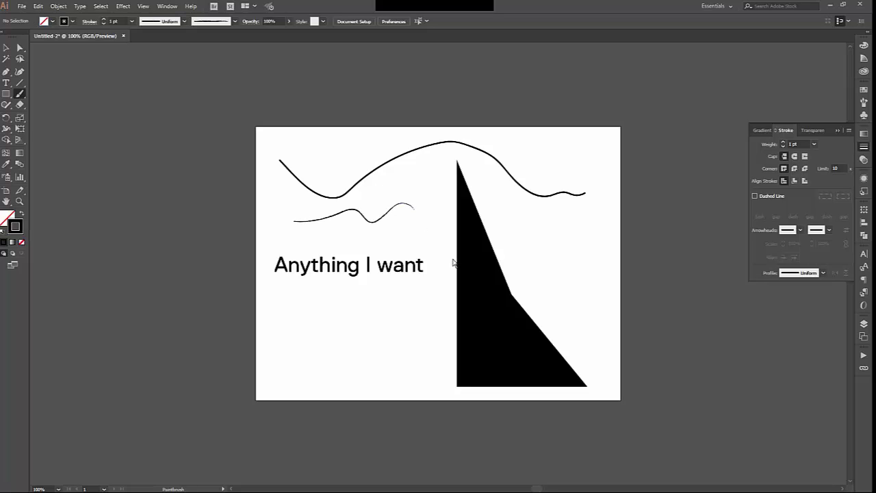
pyautogui.hotkey('ctrl', '=')
pyautogui.hotkey('ctrl', '=')
pyautogui.hotkey('ctrl', '=')
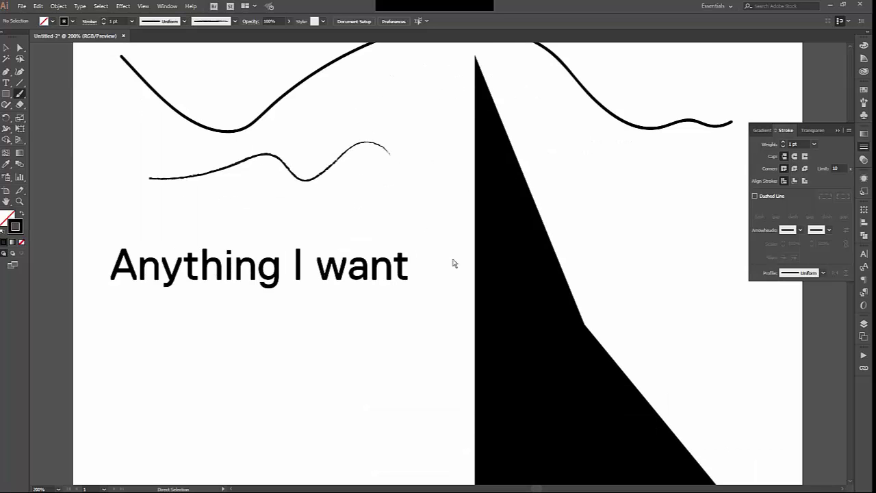